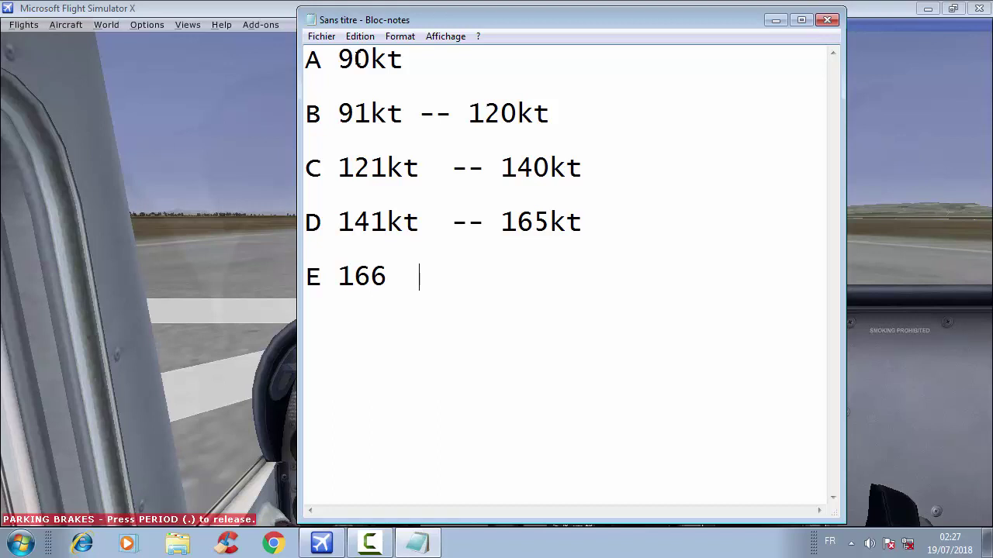
# Extend the category E entry to 166kt -- 210, and delete the whole category E line from the speed list.
pyautogui.write('kt -- 210')
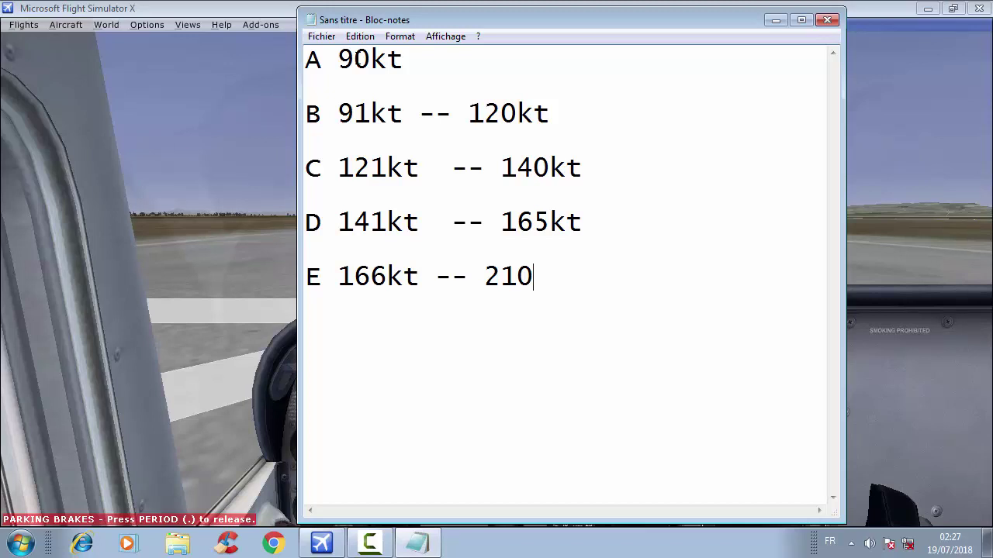
pyautogui.press('BackSpace')
pyautogui.press('BackSpace')
pyautogui.press('BackSpace')
pyautogui.press('BackSpace')
pyautogui.press('BackSpace')
pyautogui.press('BackSpace')
pyautogui.press('BackSpace')
pyautogui.press('BackSpace')
pyautogui.press('BackSpace')
pyautogui.press('BackSpace')
pyautogui.press('BackSpace')
pyautogui.press('BackSpace')
pyautogui.press('BackSpace')
pyautogui.press('BackSpace')
pyautogui.press('BackSpace')
pyautogui.press('BackSpace')
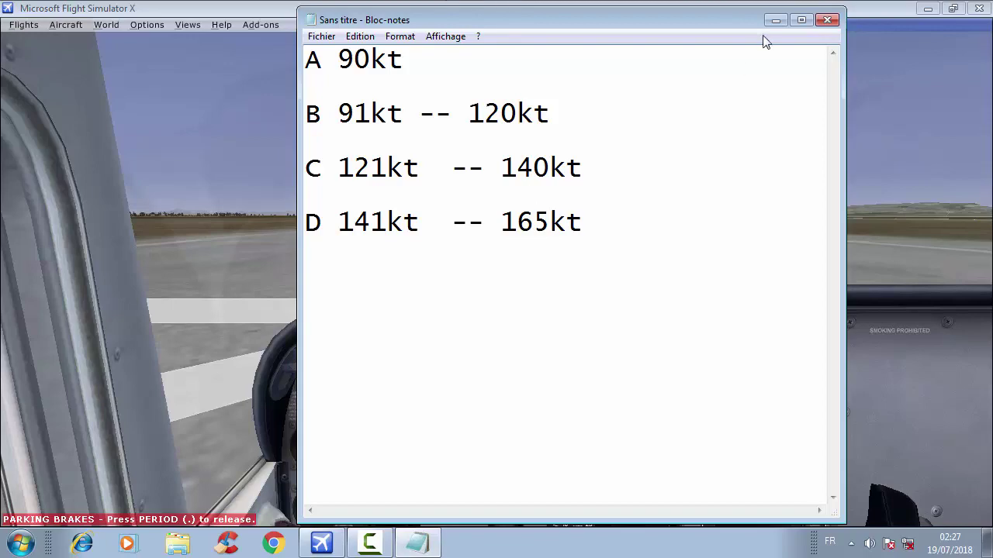
# Leave Notepad for the desktop, launch JeppView for Windows and dismiss the CDA connection warning.
pyautogui.click(417, 543)
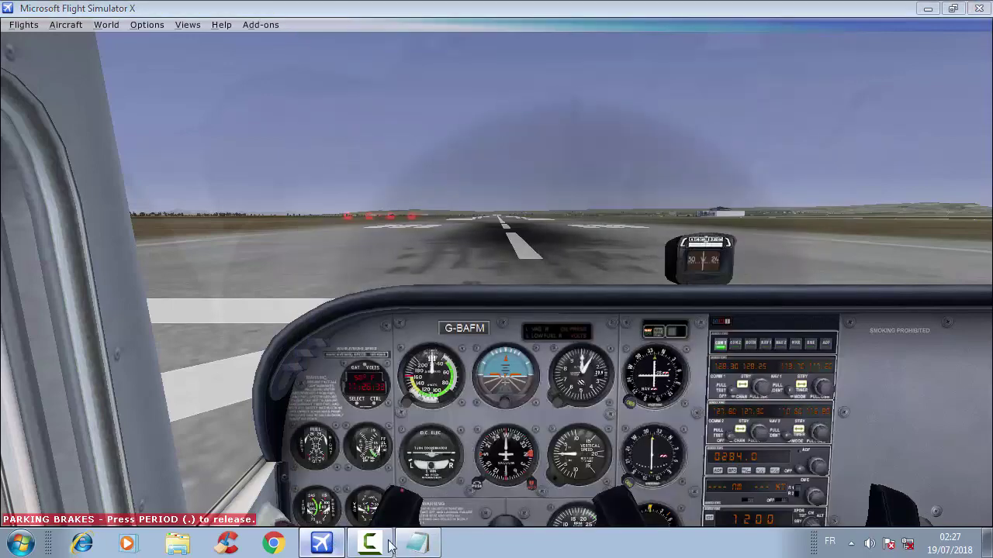
pyautogui.press('super+d')
pyautogui.rightClick(465, 121)
pyautogui.click(492, 186)
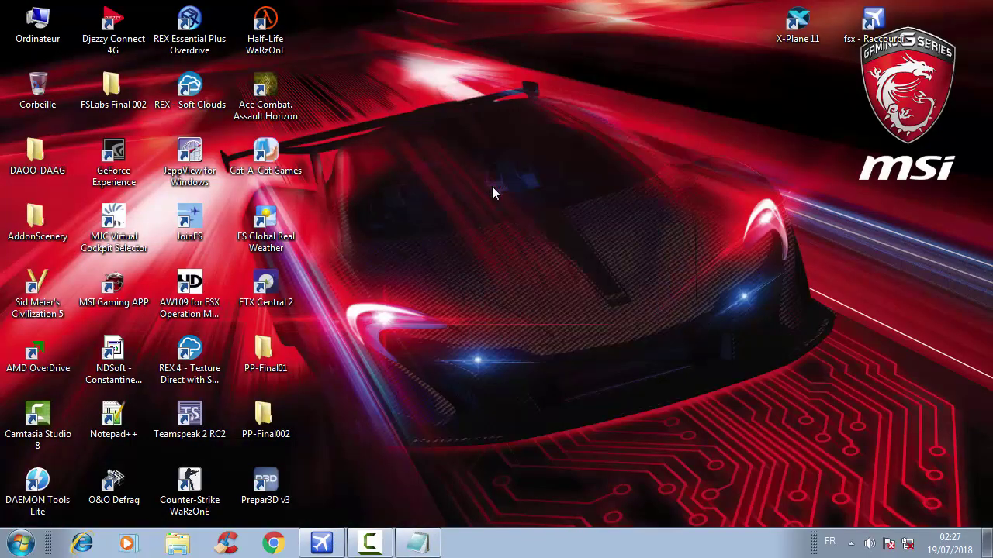
pyautogui.rightClick(189, 157)
pyautogui.click(243, 214)
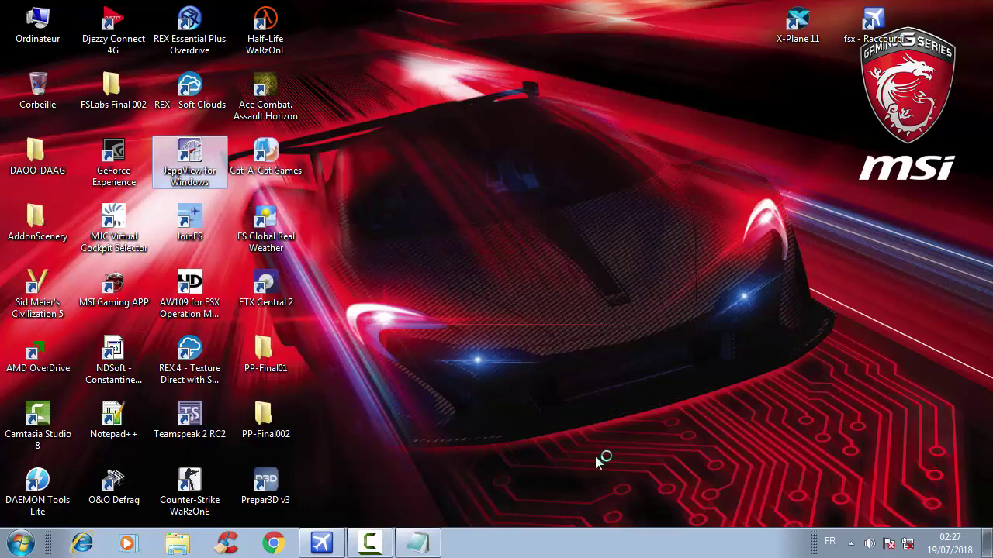
pyautogui.click(515, 312)
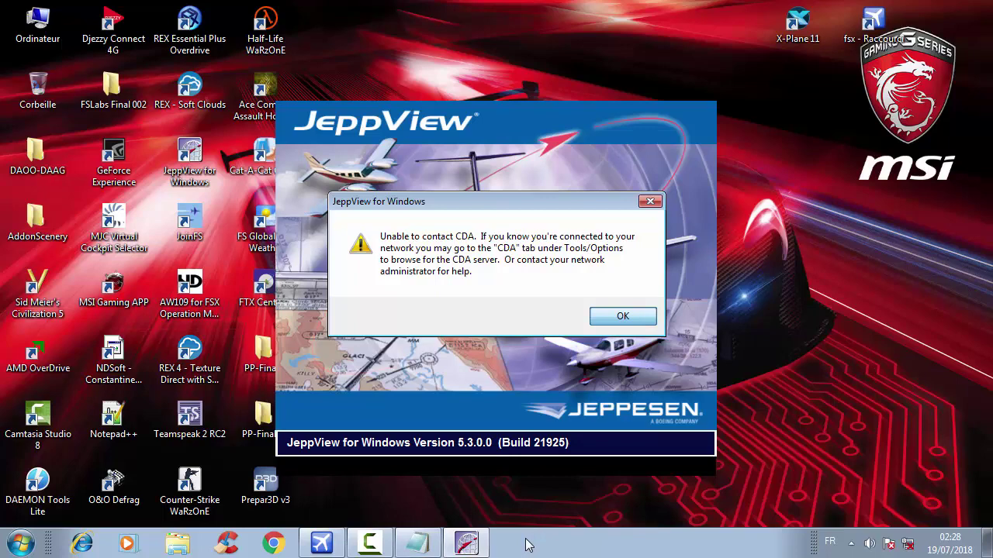
pyautogui.press('Return')
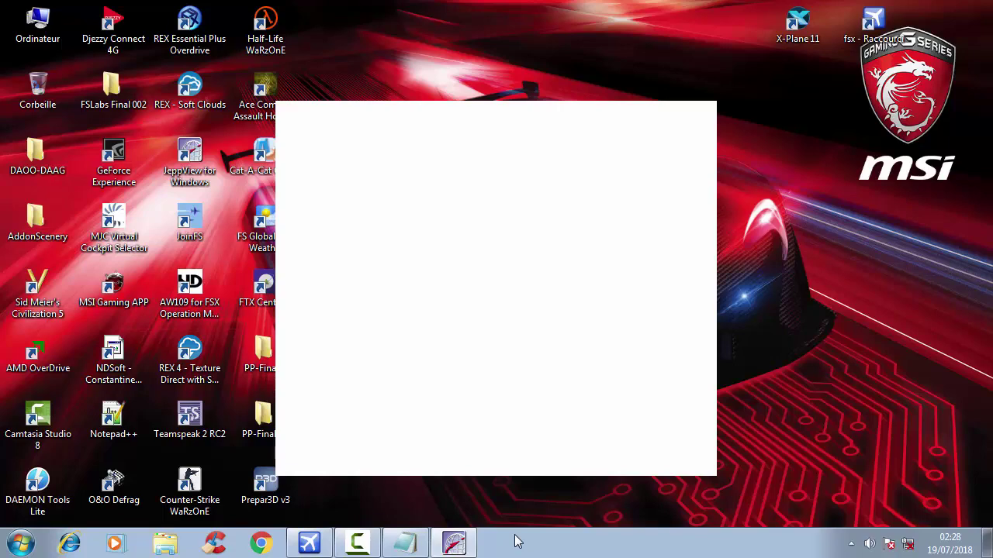
pyautogui.click(311, 544)
pyautogui.click(321, 545)
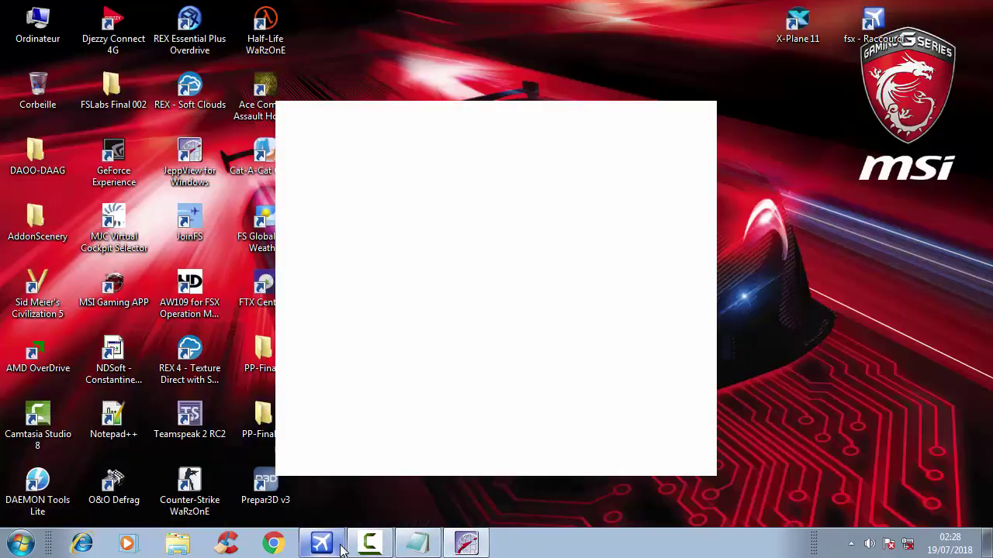
pyautogui.click(406, 543)
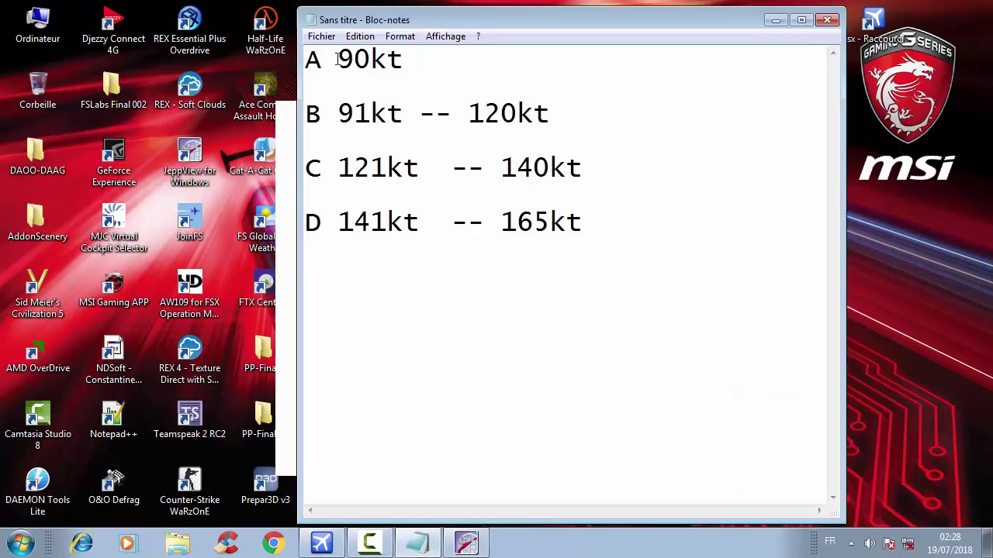
pyautogui.moveTo(309, 59); pyautogui.dragTo(339, 223)
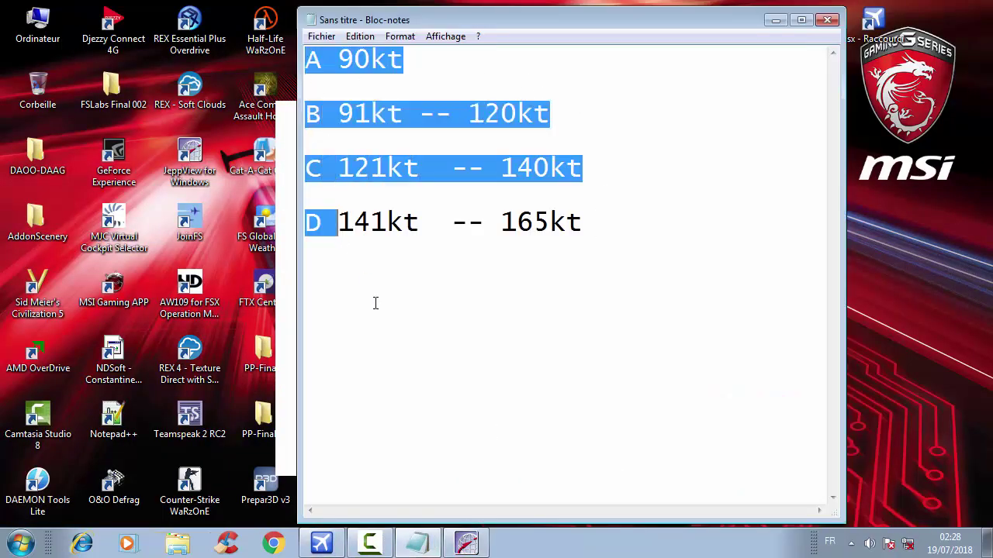
pyautogui.click(356, 264)
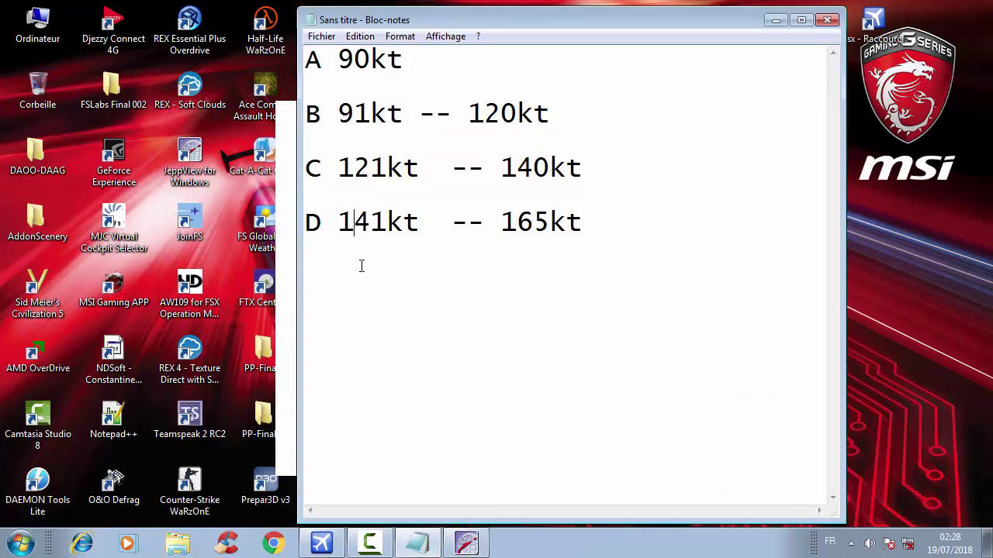
pyautogui.click(775, 20)
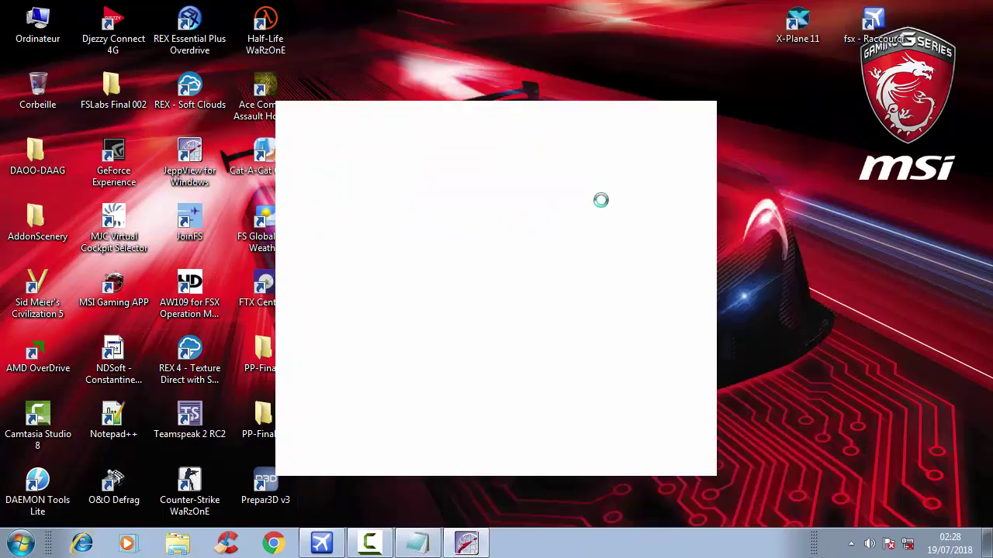
pyautogui.click(310, 545)
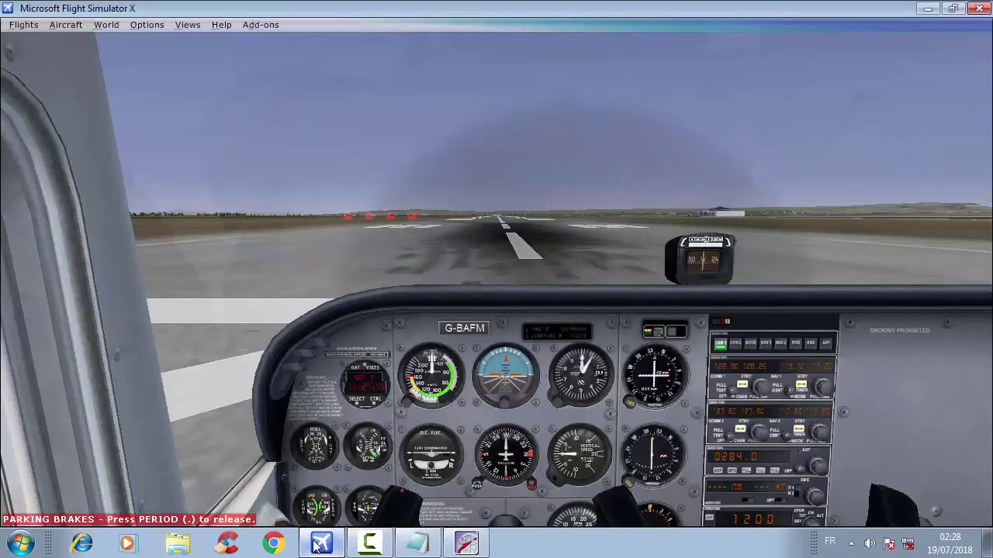
pyautogui.click(314, 547)
pyautogui.click(314, 546)
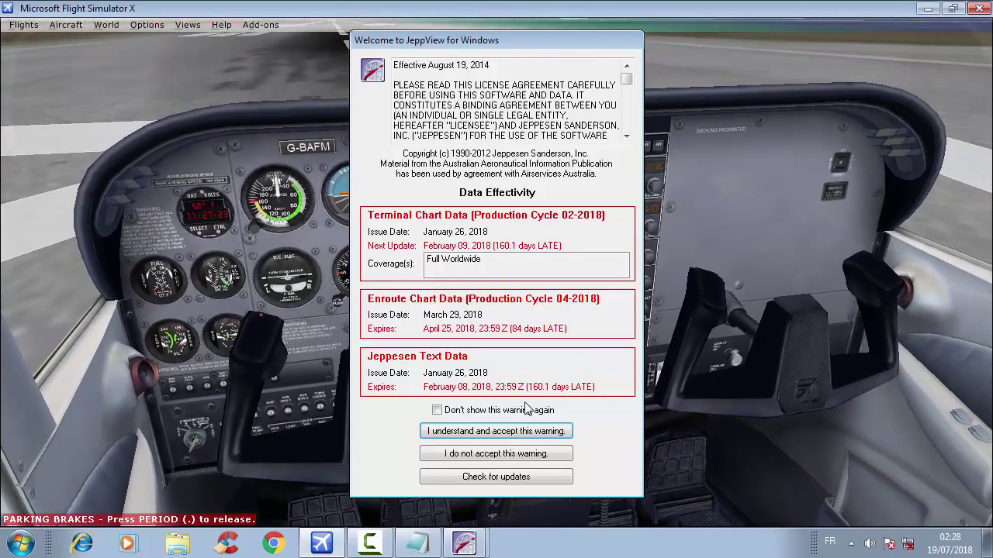
# Accept the JeppView license and data effectivity warning and switch to the terminal charts view.
pyautogui.click(469, 438)
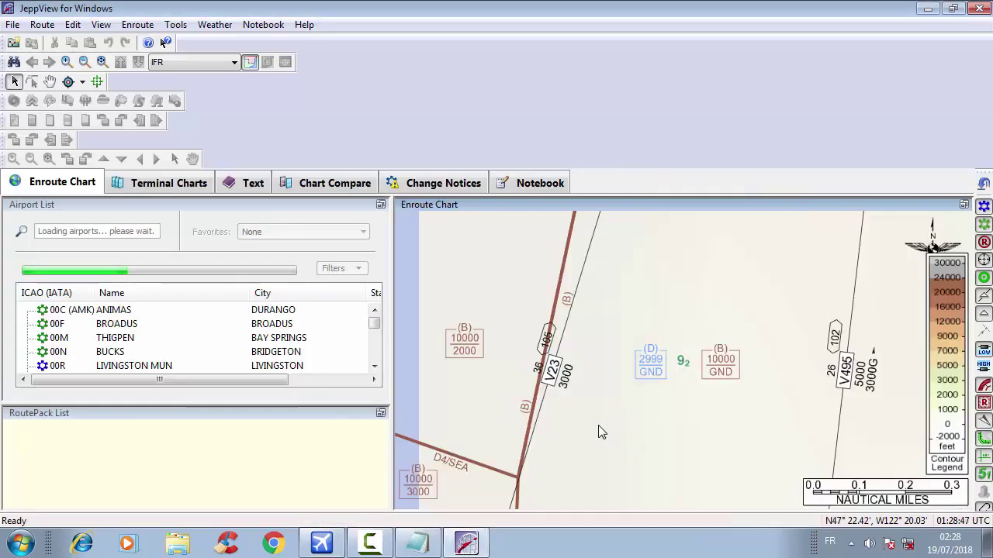
pyautogui.click(321, 543)
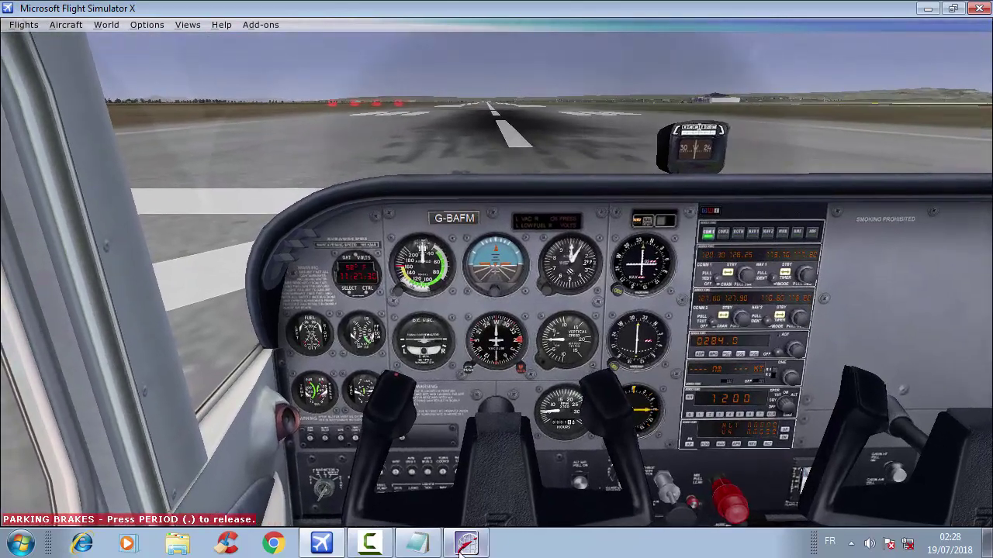
pyautogui.click(466, 543)
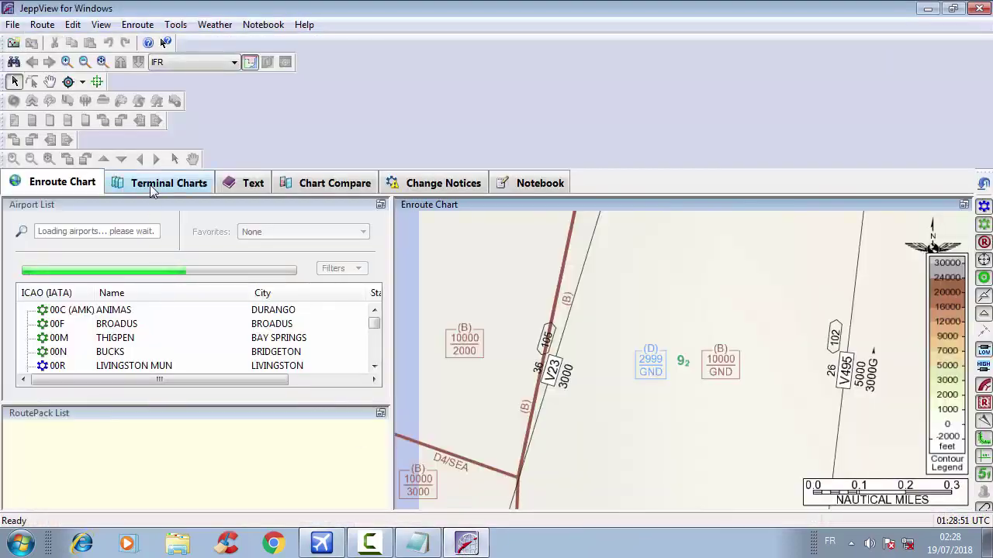
pyautogui.click(153, 186)
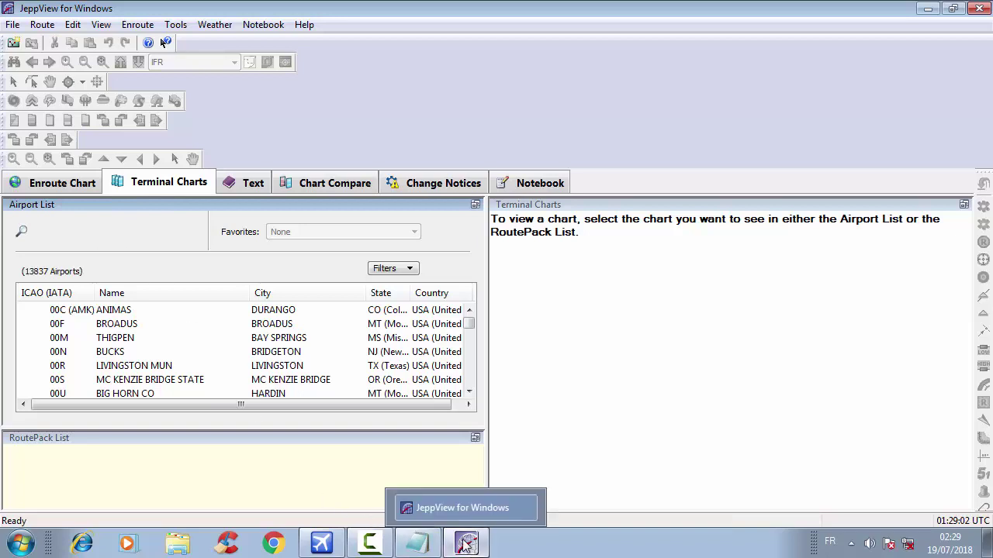
# Search the airport list for DAAE and display its 11-1 VOR LOC DME RWY 26 chart.
pyautogui.click(119, 231)
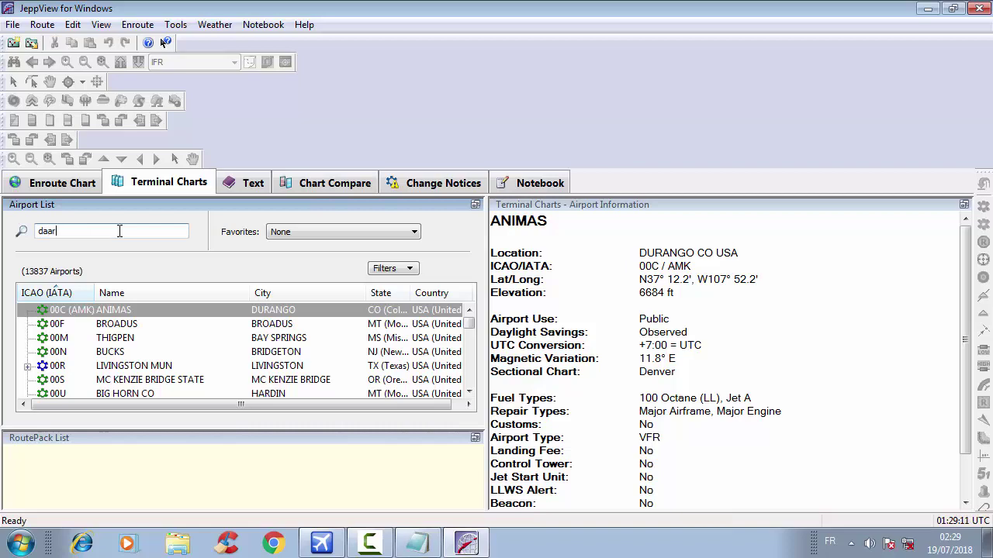
pyautogui.write('daae')
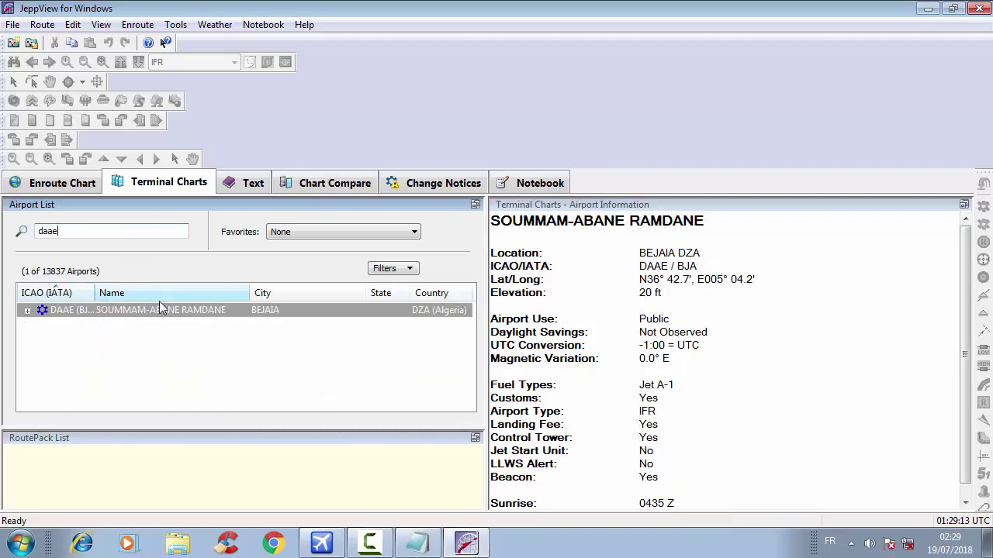
pyautogui.click(26, 312)
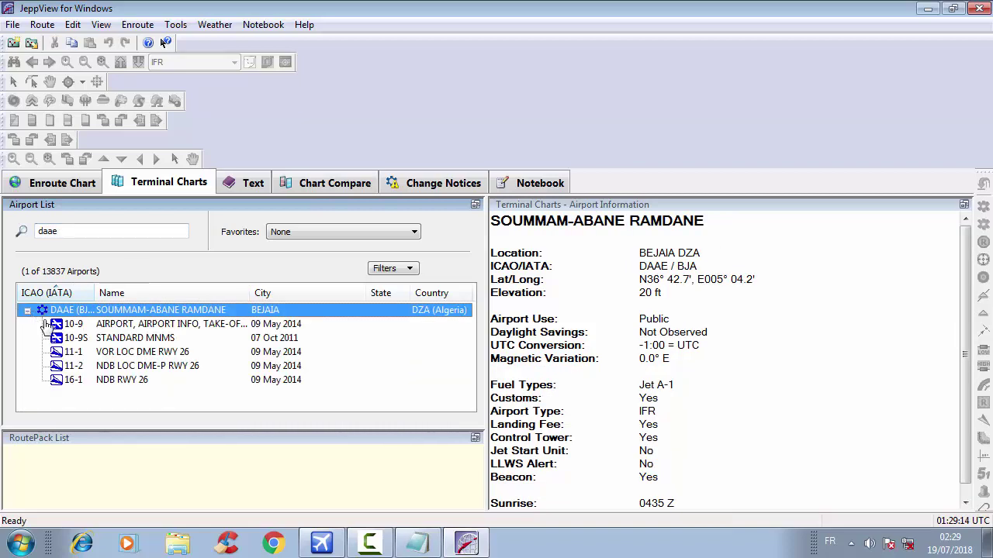
pyautogui.click(130, 355)
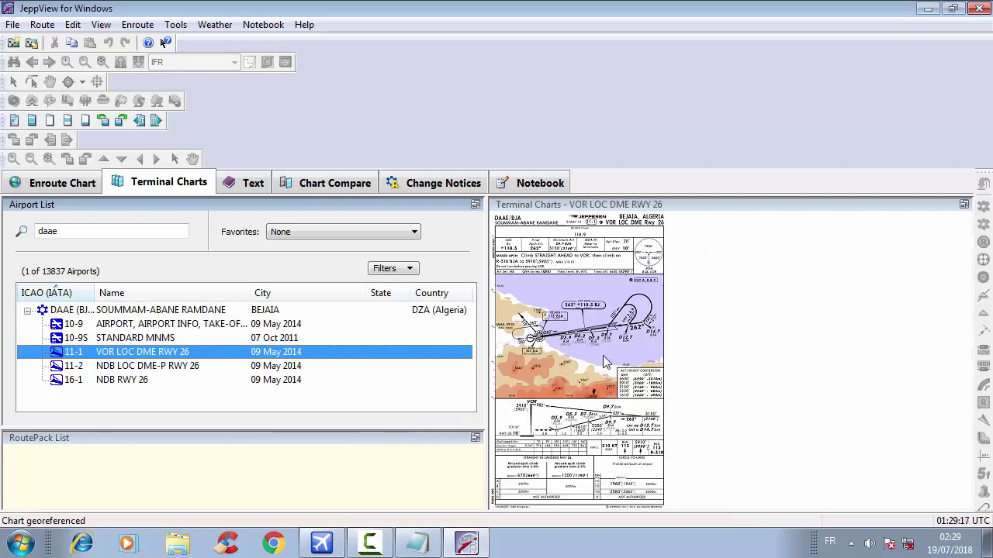
# Examine the plan view of the Bejaia approach chart, comparing the CAT A & B turn with the CAT C turn.
pyautogui.click(574, 354)
pyautogui.scroll(-3, 630, 373)
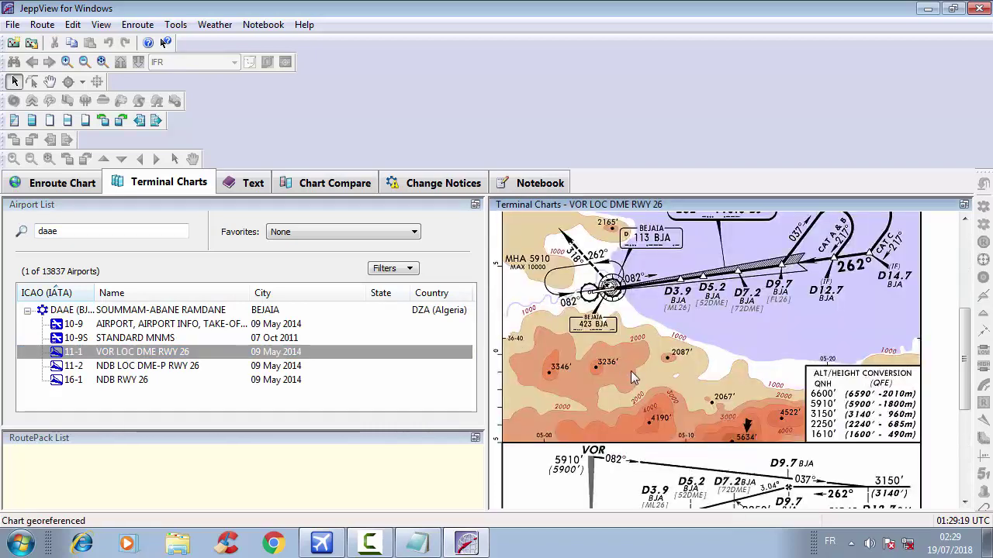
pyautogui.scroll(2, 965, 388)
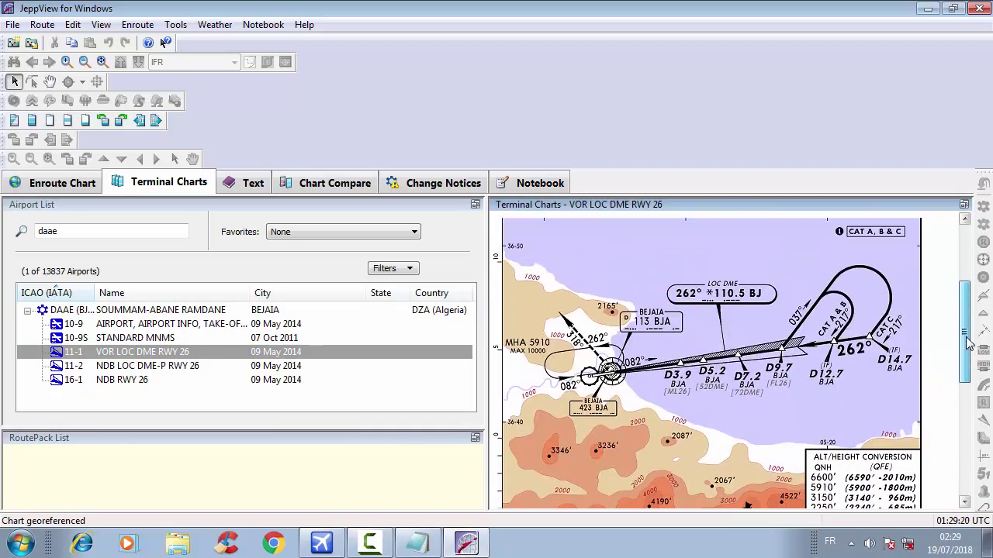
pyautogui.scroll(1, 794, 373)
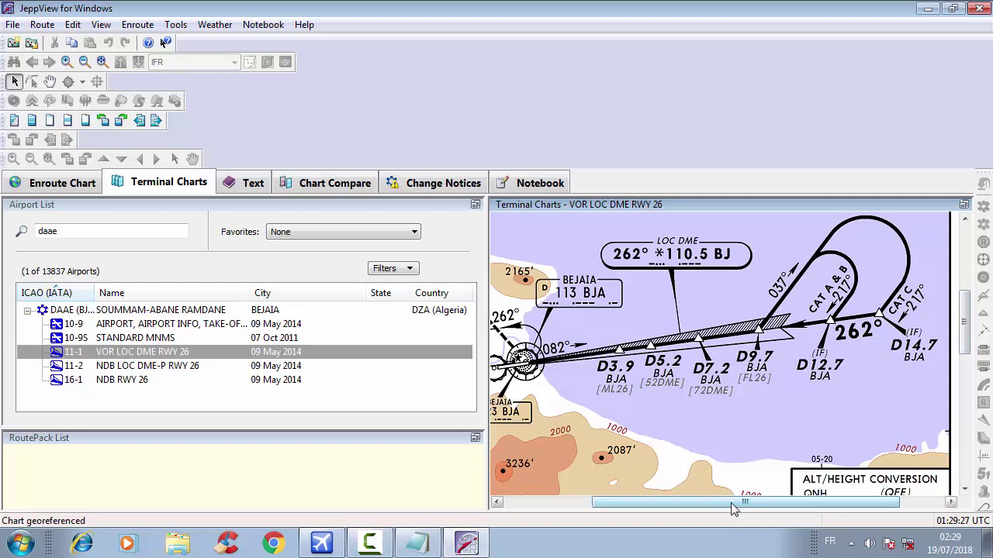
pyautogui.moveTo(732, 504); pyautogui.dragTo(698, 505)
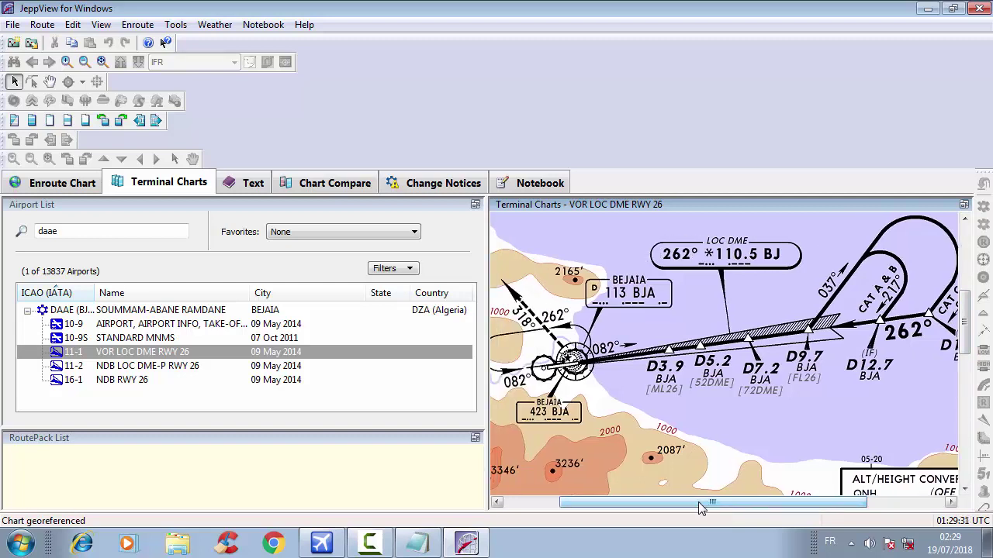
pyautogui.moveTo(698, 502); pyautogui.dragTo(761, 504)
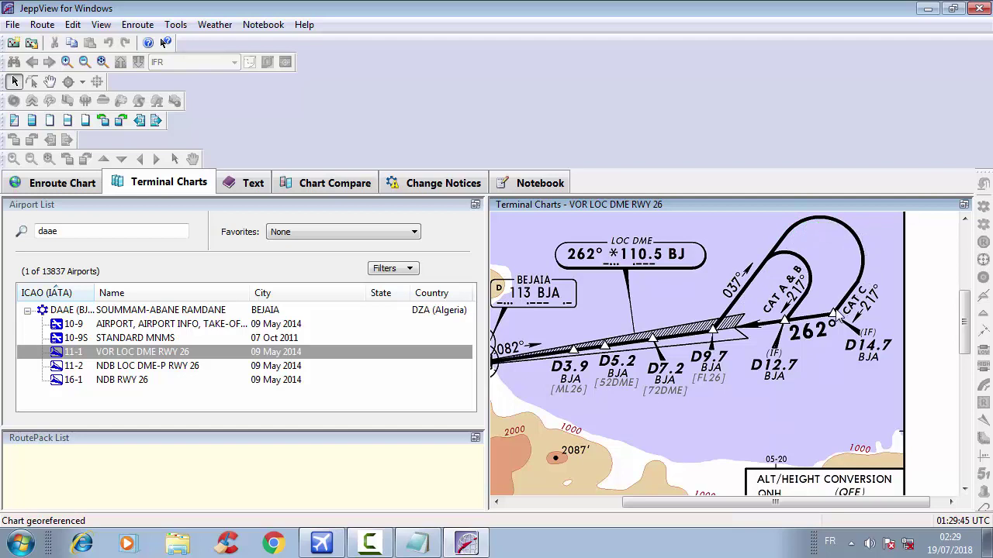
# Search the airport list for DABC and display its 11-2 VOR DME ILS RWY 34 chart.
pyautogui.click(89, 229)
pyautogui.doubleClick(89, 230)
pyautogui.write('dabvc')
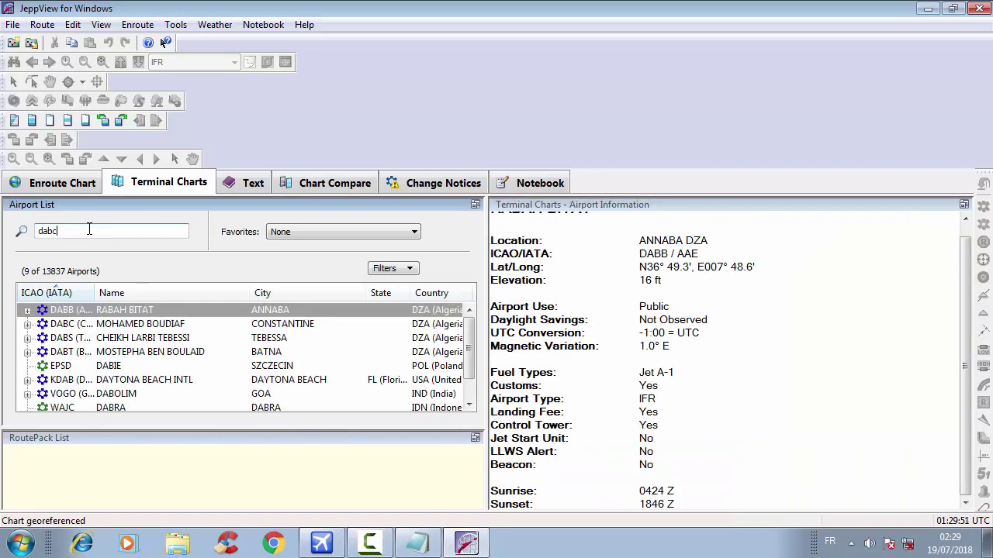
pyautogui.write('c')
pyautogui.click(27, 311)
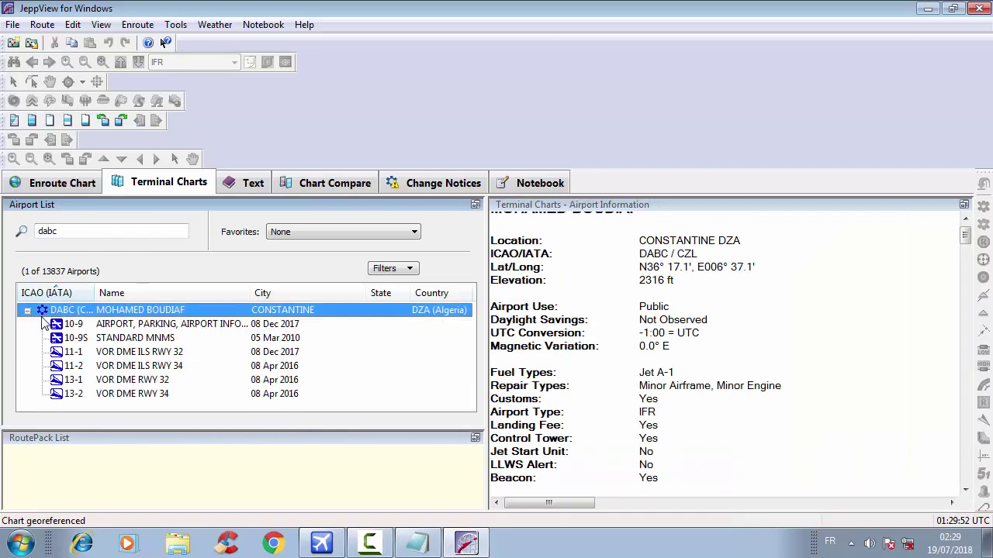
pyautogui.click(132, 371)
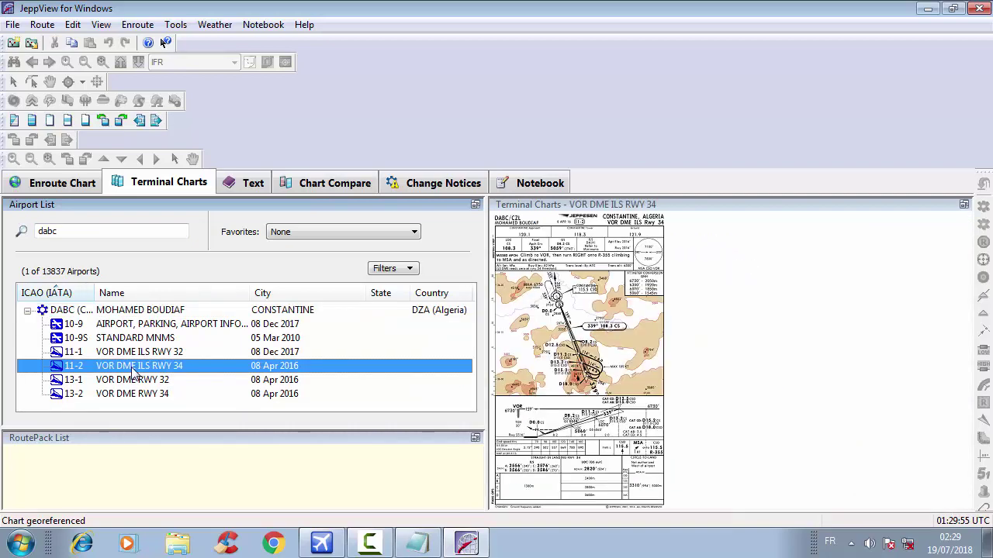
# Examine the Constantine chart's A & B and C & D turns, its descent profile and the landing minima per category.
pyautogui.scroll(2, 587, 371)
pyautogui.scroll(1, 587, 371)
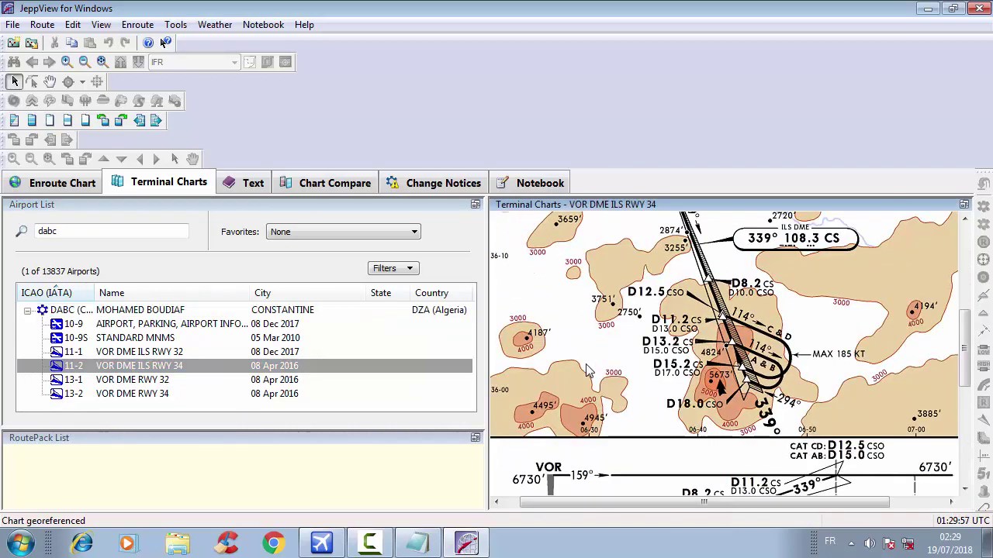
pyautogui.scroll(1, 587, 370)
pyautogui.moveTo(748, 501); pyautogui.dragTo(788, 501)
pyautogui.moveTo(966, 376); pyautogui.dragTo(966, 361)
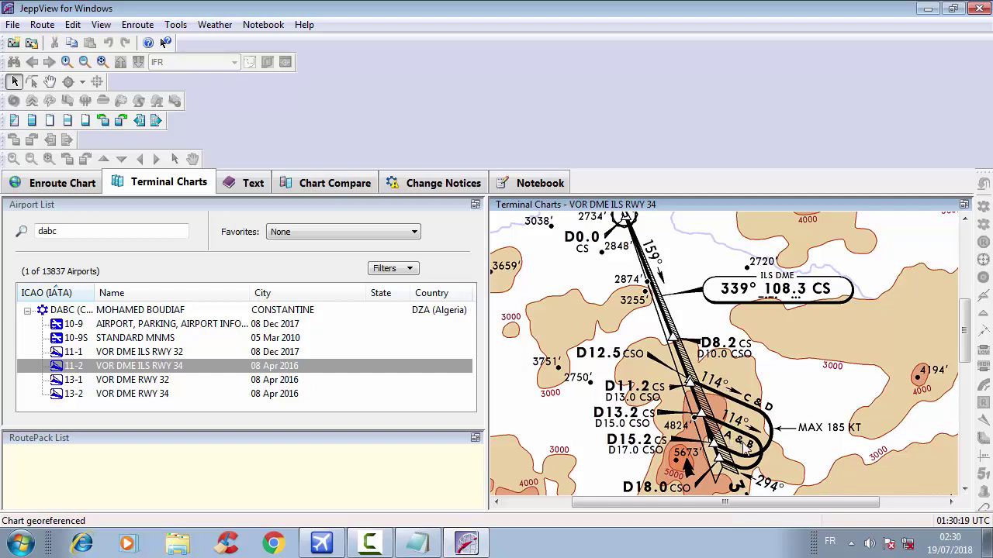
pyautogui.scroll(1, 805, 454)
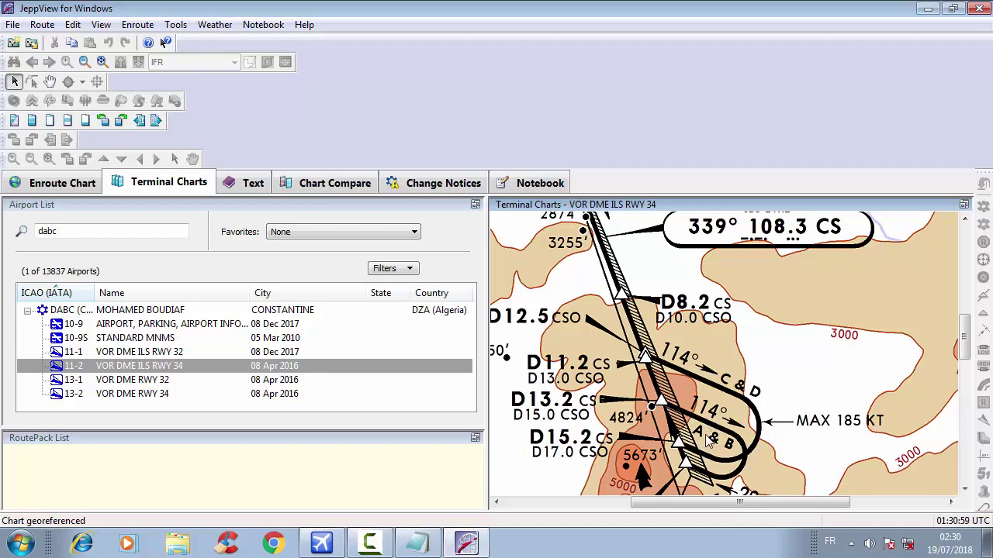
pyautogui.scroll(-3, 749, 385)
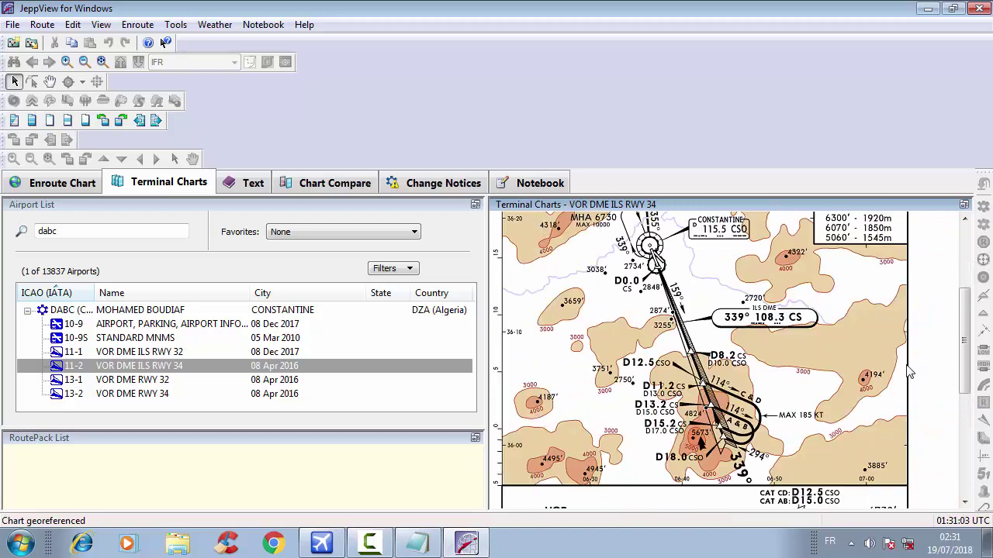
pyautogui.moveTo(966, 344); pyautogui.dragTo(966, 419)
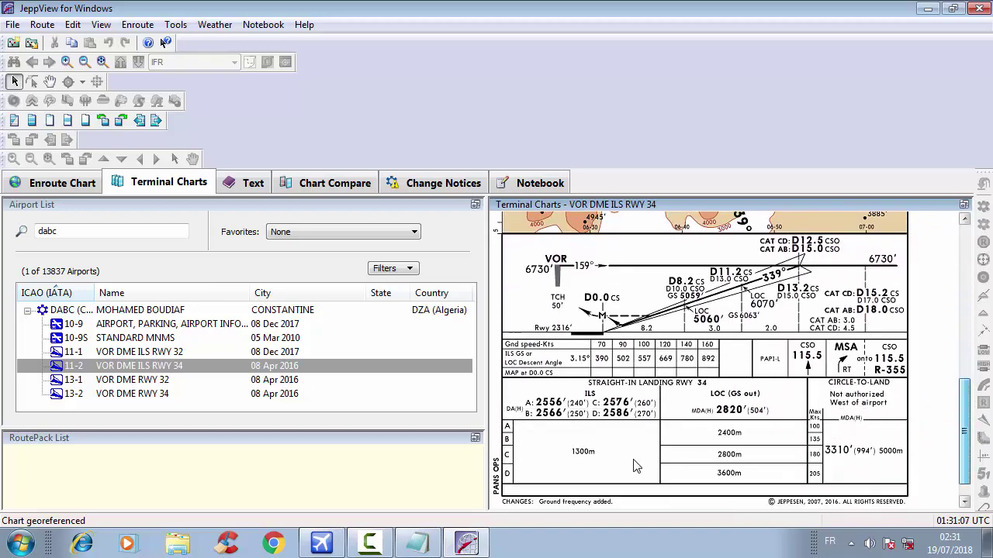
# Examine the straight-in landing minima for categories A to D on the Constantine VOR DME ILS RWY 34 chart.
pyautogui.scroll(2, 549, 456)
pyautogui.scroll(1, 549, 456)
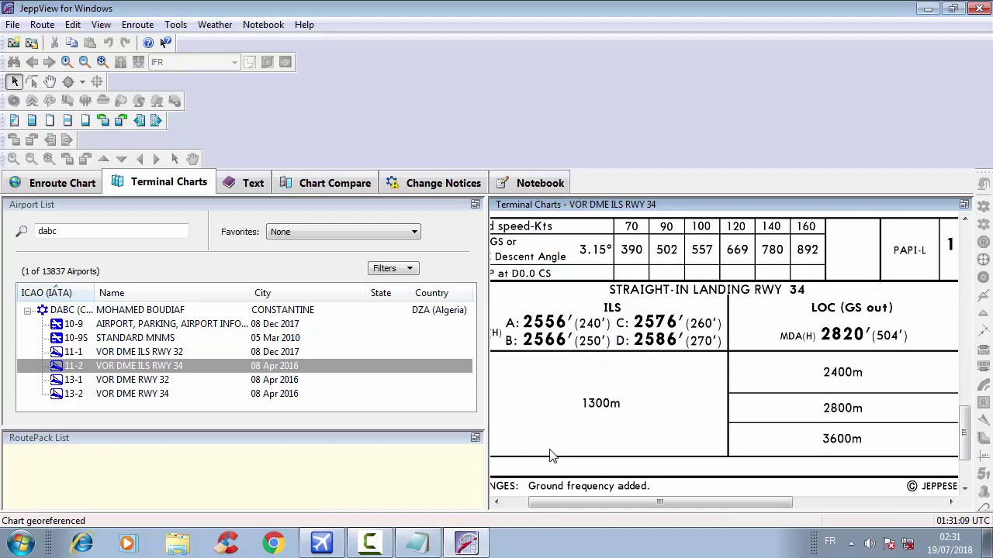
pyautogui.moveTo(688, 504); pyautogui.dragTo(650, 512)
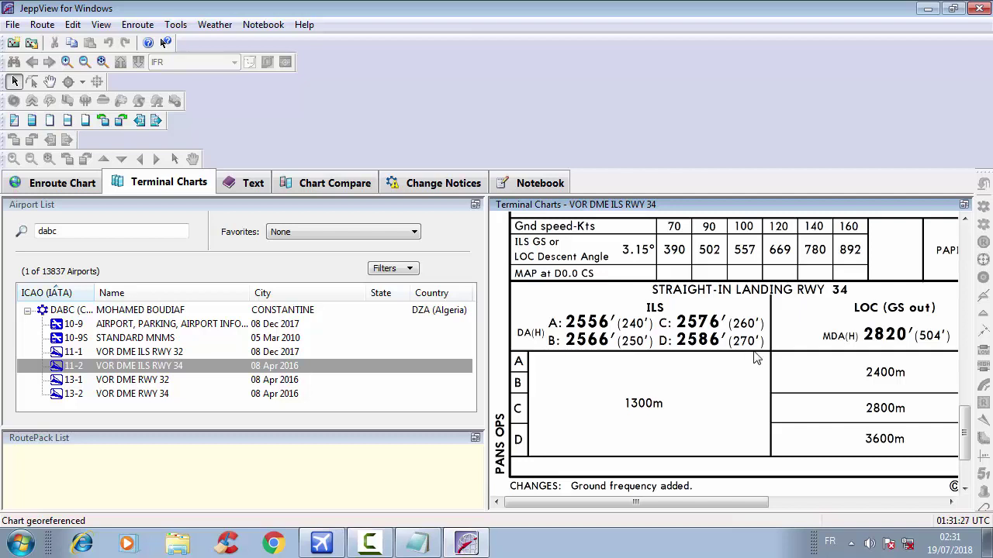
# Search the airport list for DAAG and display its 11-3 VOR DME ILS RWY 23 chart.
pyautogui.doubleClick(88, 231)
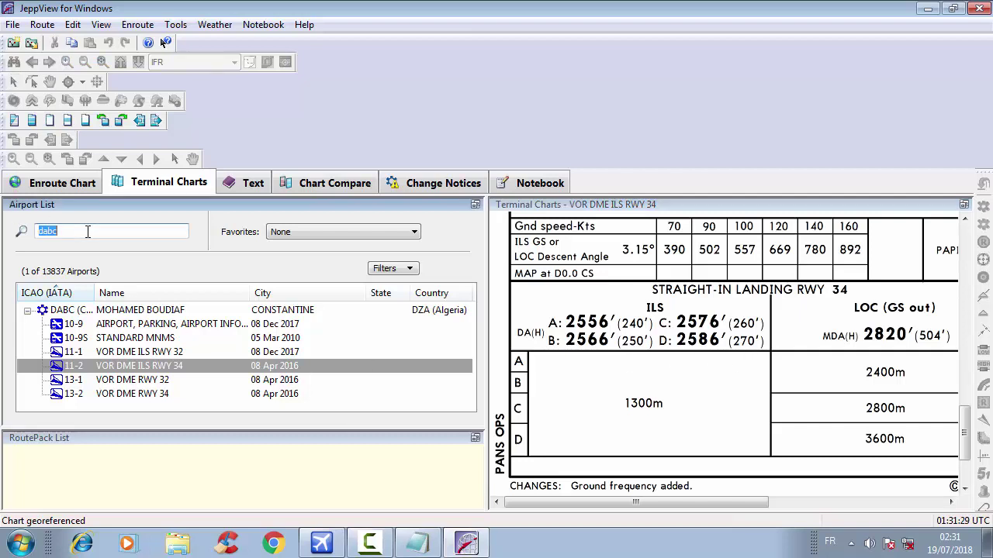
pyautogui.write('da')
pyautogui.press('Return')
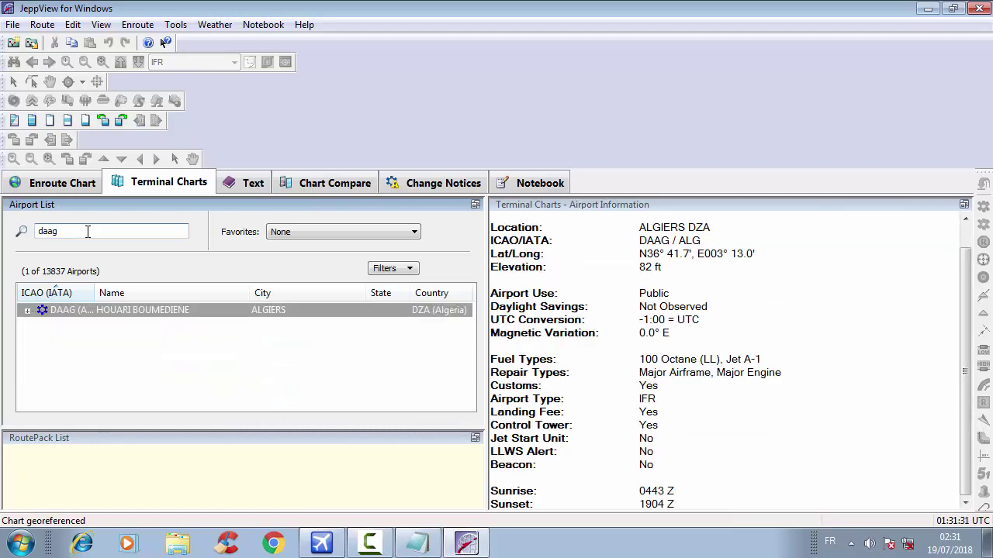
pyautogui.click(28, 310)
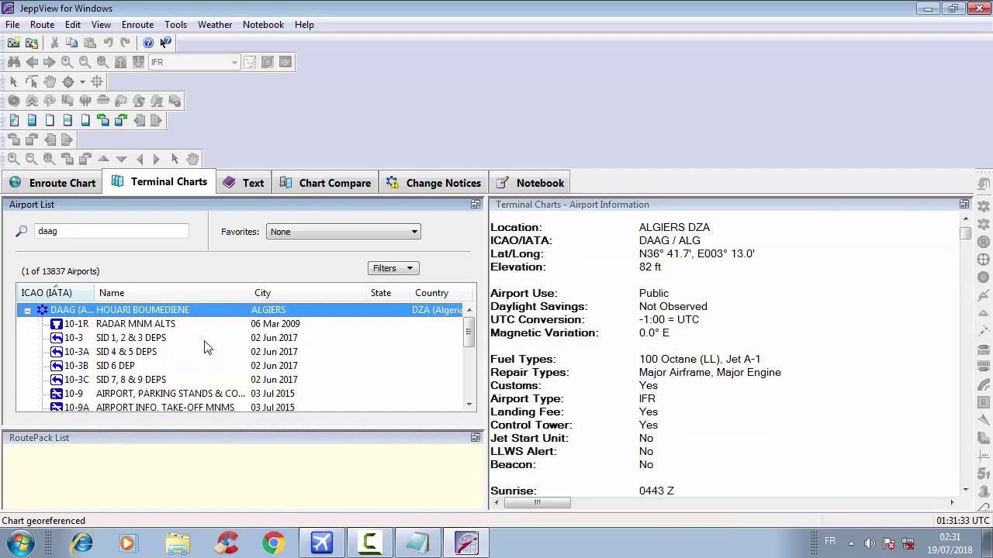
pyautogui.scroll(-4, 206, 348)
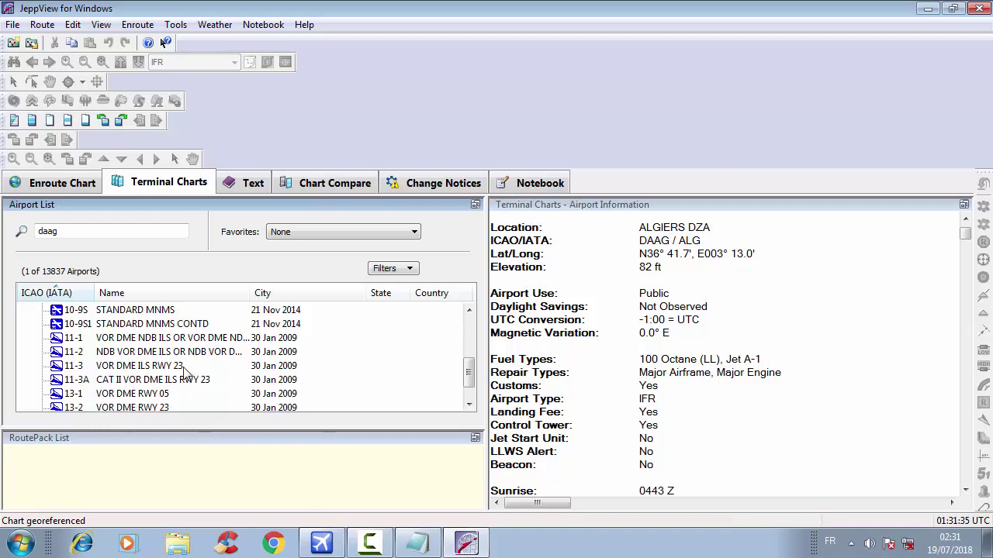
pyautogui.click(184, 368)
pyautogui.click(559, 376)
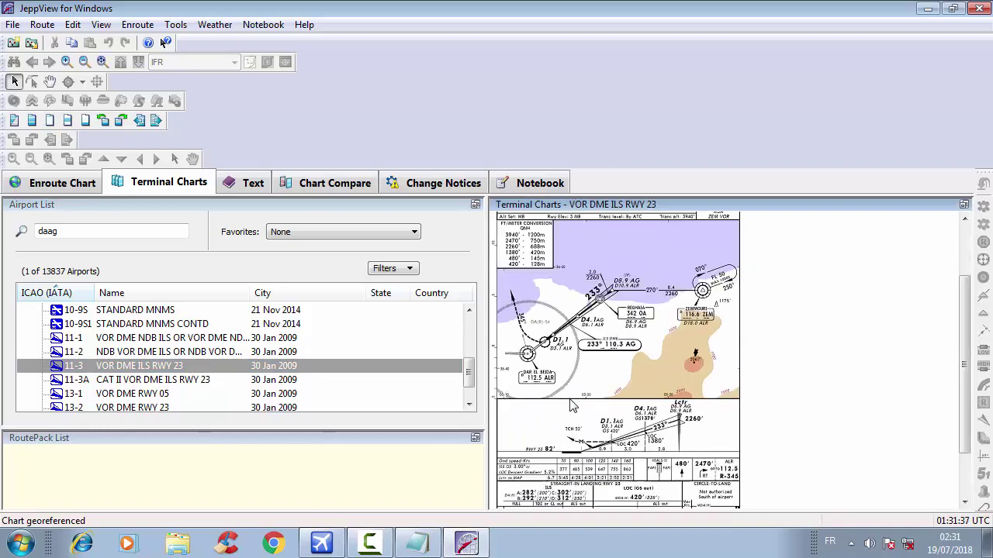
# Examine the Algiers chart's descent profile and its ILS and LOC straight-in landing minima for each aircraft category.
pyautogui.scroll(2, 570, 405)
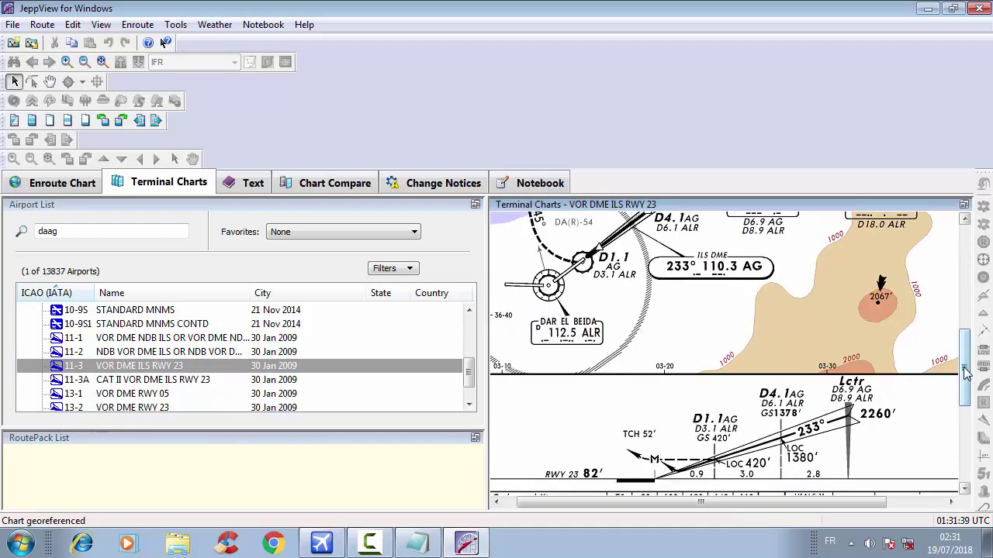
pyautogui.moveTo(966, 373); pyautogui.dragTo(965, 436)
pyautogui.scroll(1, 567, 419)
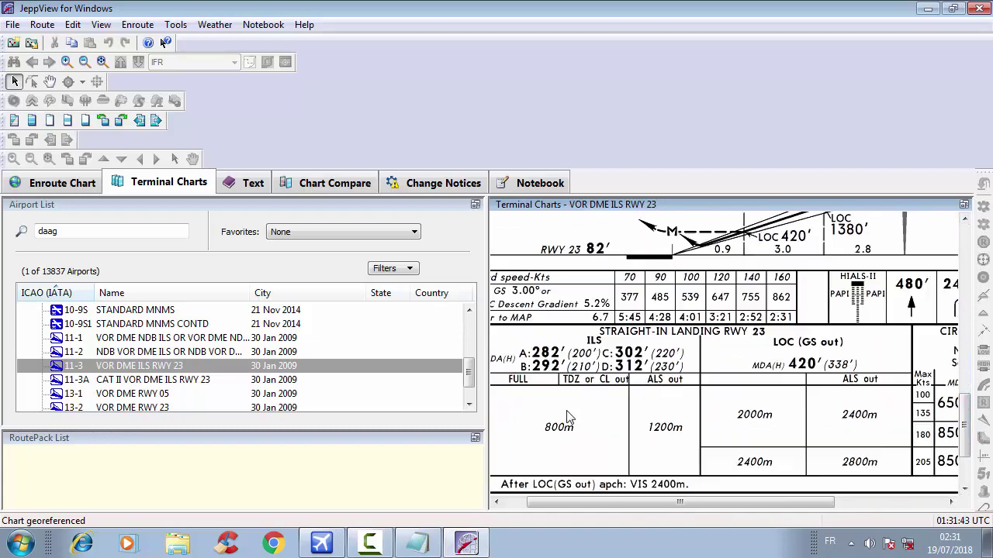
pyautogui.moveTo(686, 502); pyautogui.dragTo(642, 507)
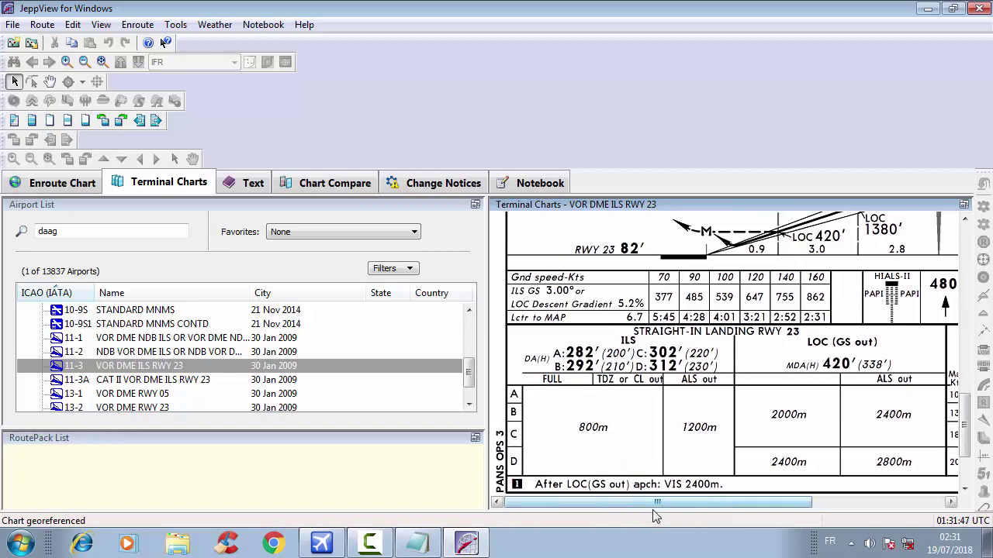
pyautogui.moveTo(692, 502); pyautogui.dragTo(693, 505)
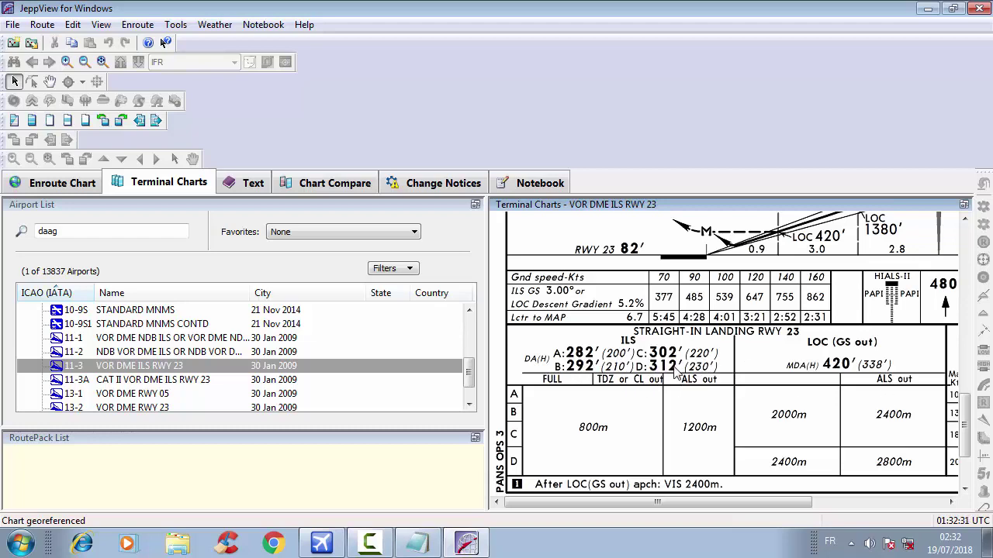
pyautogui.scroll(-3, 678, 374)
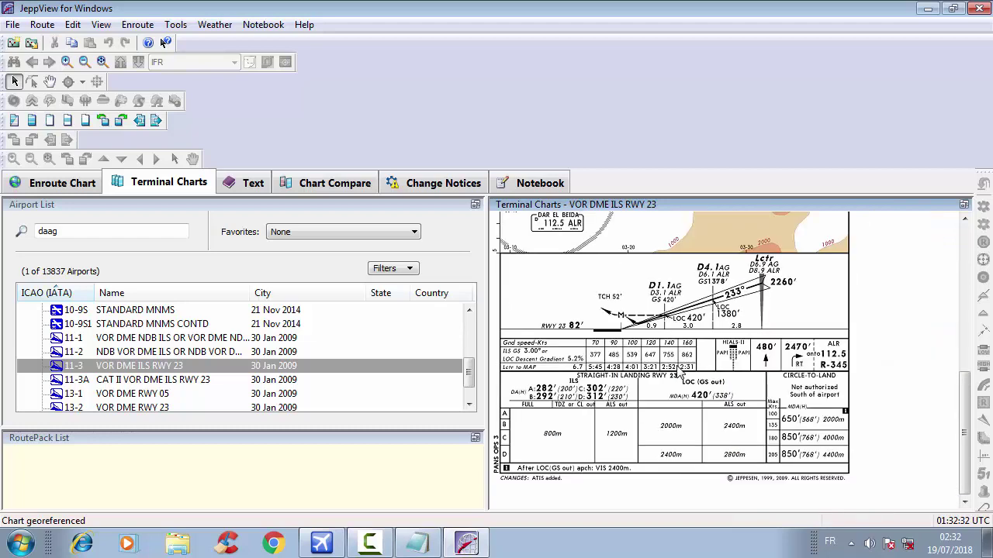
# Compare the category A to D speed ranges in the Notepad notes with the Algiers chart's landing minima.
pyautogui.click(417, 543)
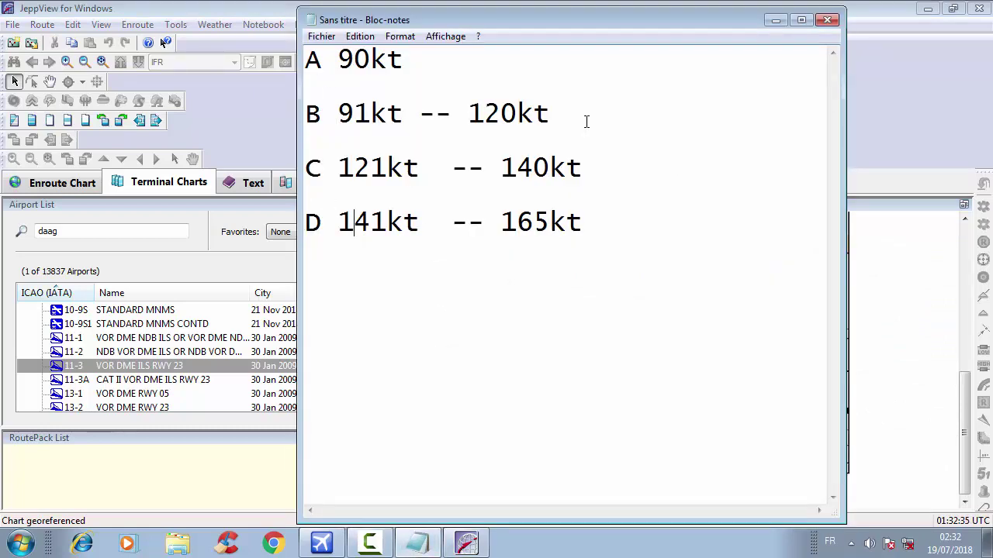
pyautogui.click(776, 19)
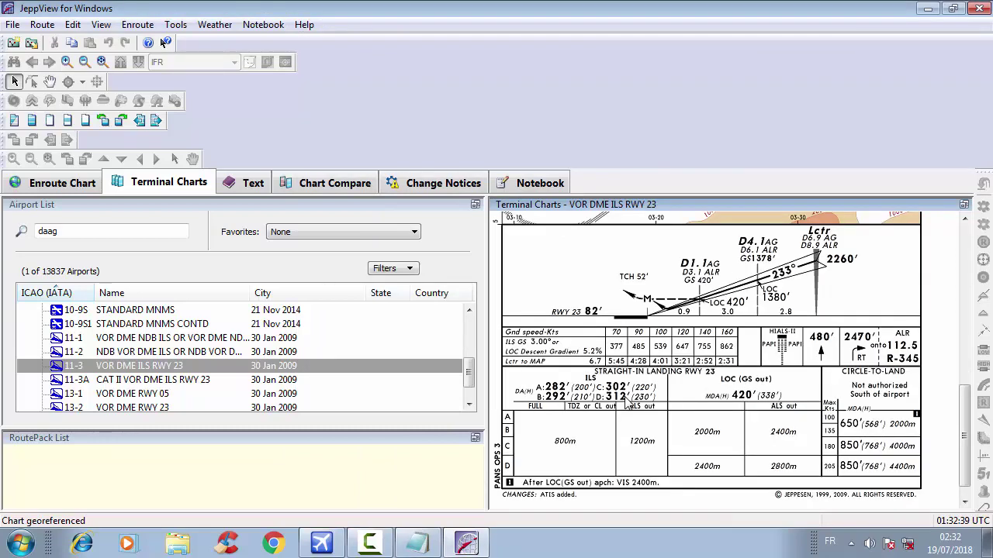
pyautogui.scroll(1, 629, 404)
pyautogui.scroll(-2, 629, 403)
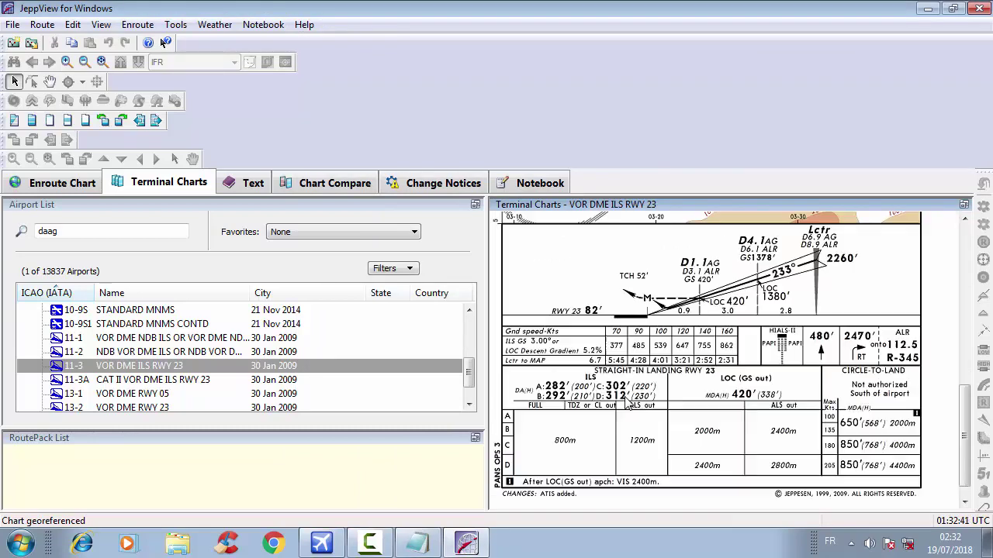
pyautogui.scroll(-1, 627, 404)
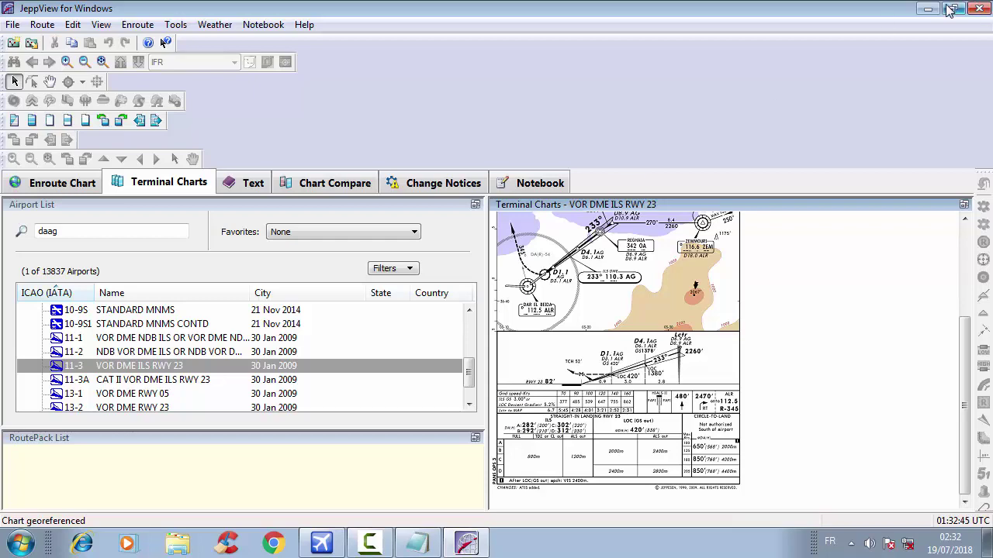
# Switch to Microsoft Flight Simulator X, widen the virtual cockpit view to 0.30 zoom and consult the category speed notes in Notepad.
pyautogui.hotkey('alt', 'Tab')
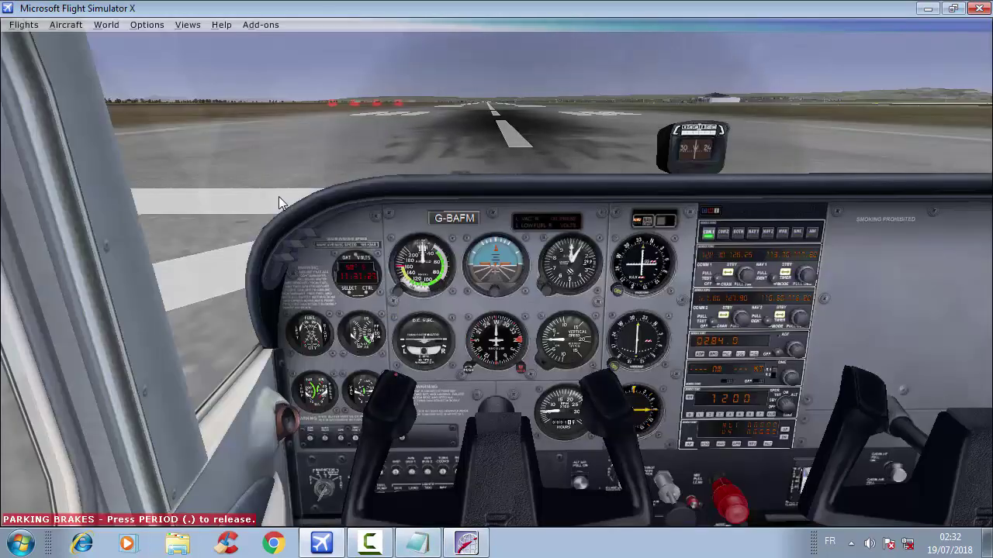
pyautogui.press('-')
pyautogui.press('-')
pyautogui.press('-')
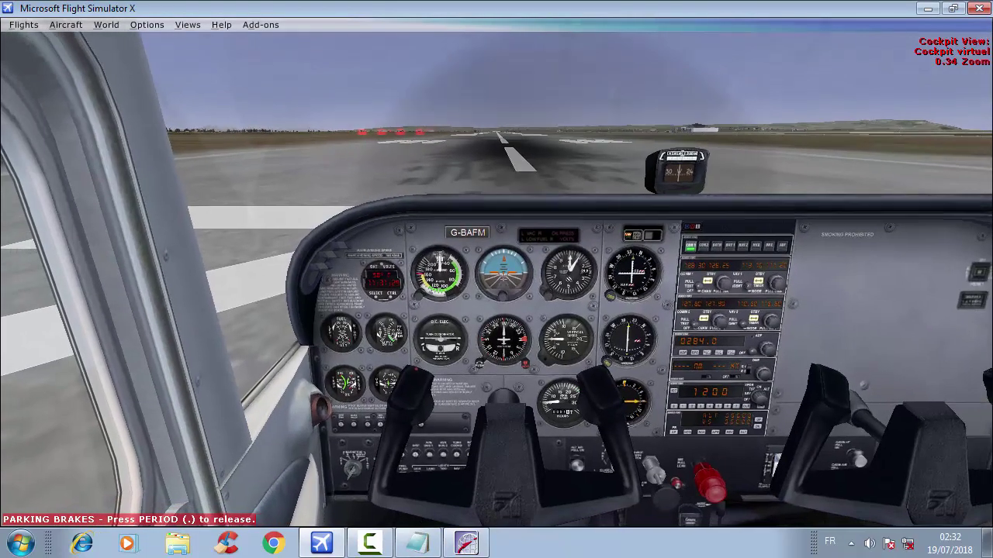
pyautogui.press('-')
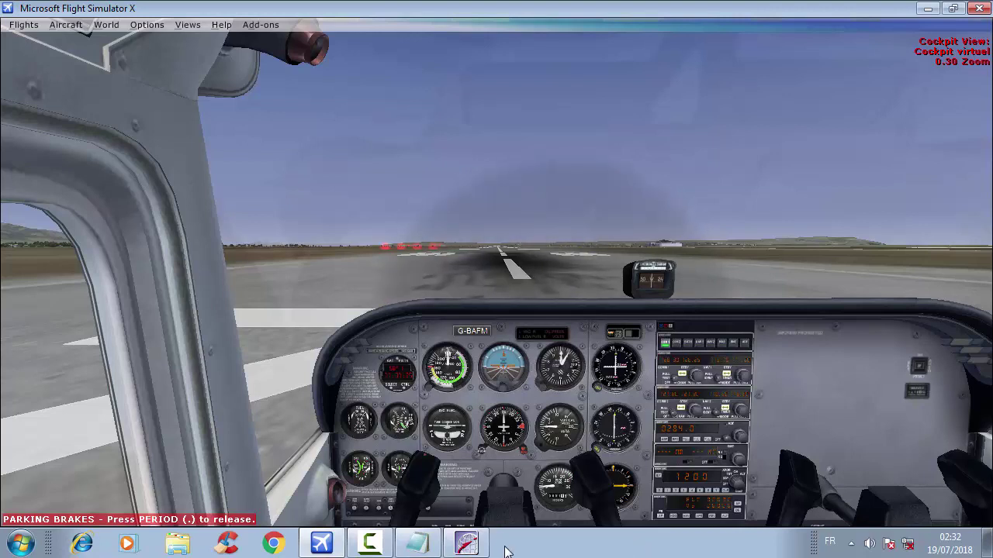
pyautogui.click(405, 549)
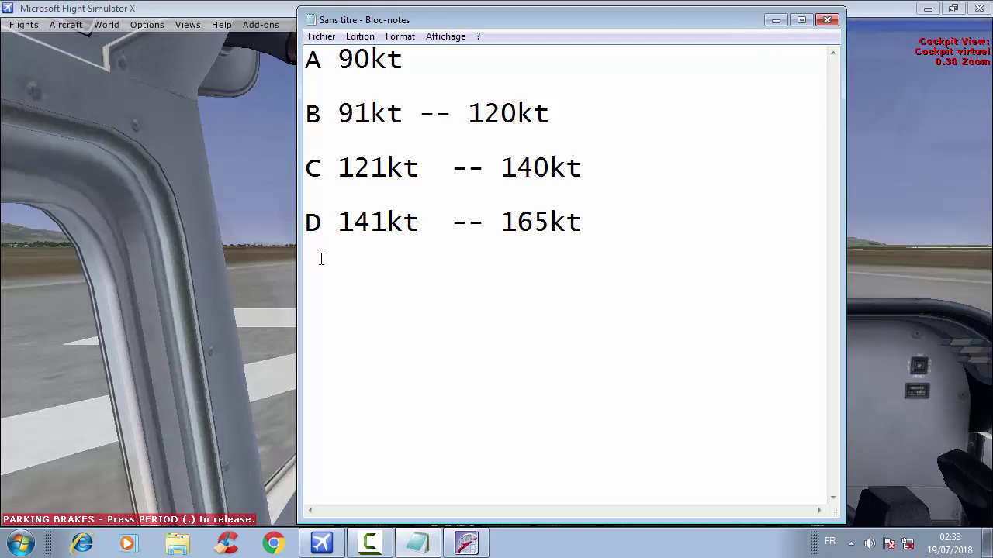
pyautogui.click(776, 21)
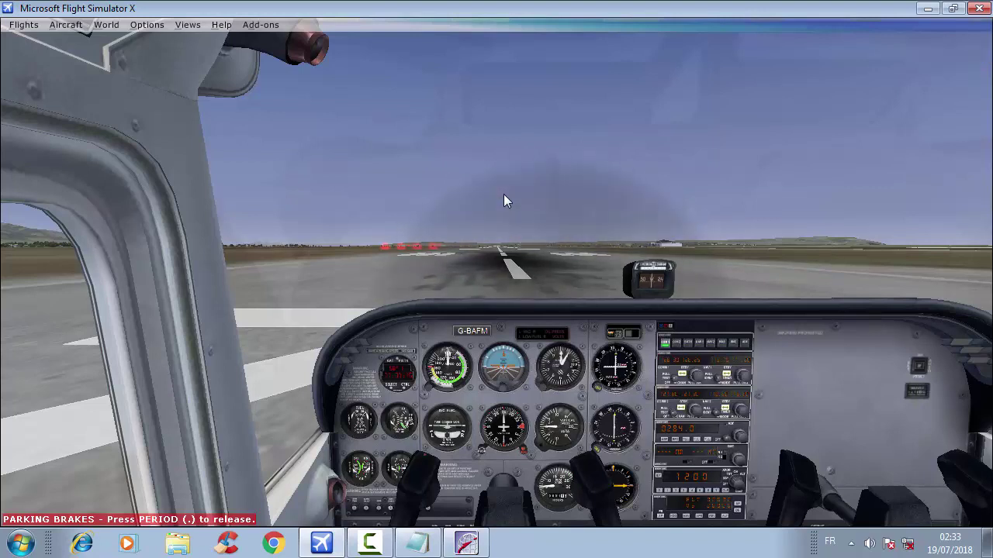
# Examine the cockpit instrument panel up close, focusing on the airspeed indicator and the altimeter.
pyautogui.middleClick(454, 114)
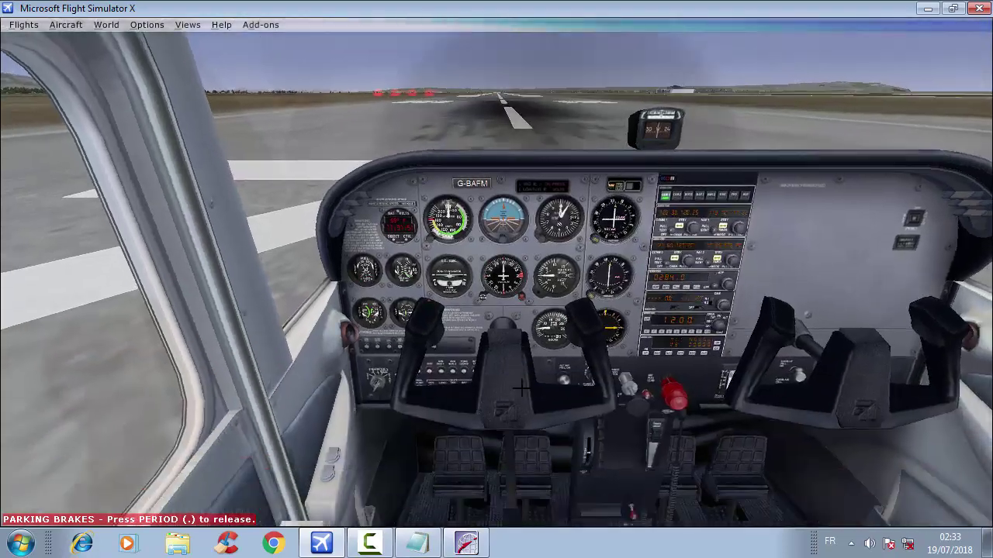
pyautogui.scroll(3, 522, 388)
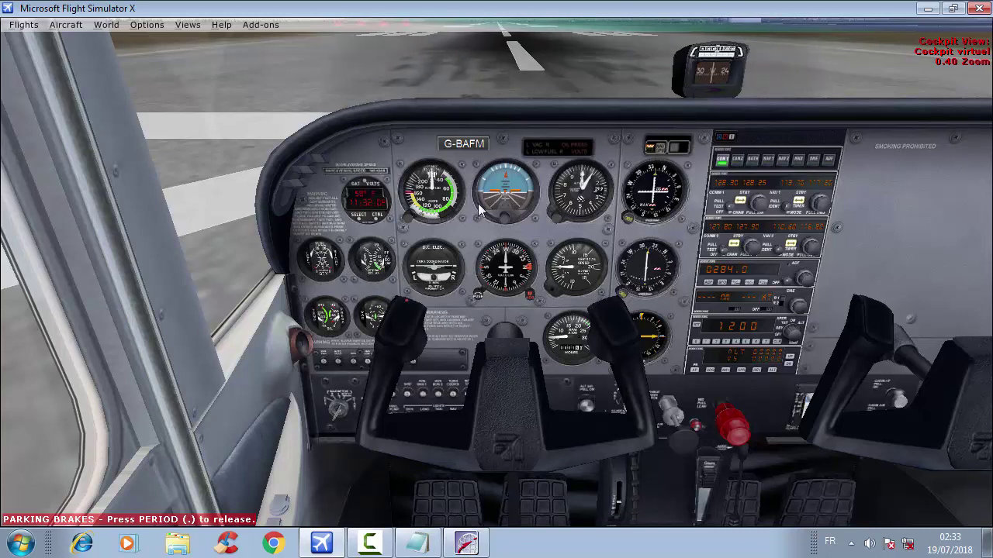
pyautogui.scroll(5, 534, 371)
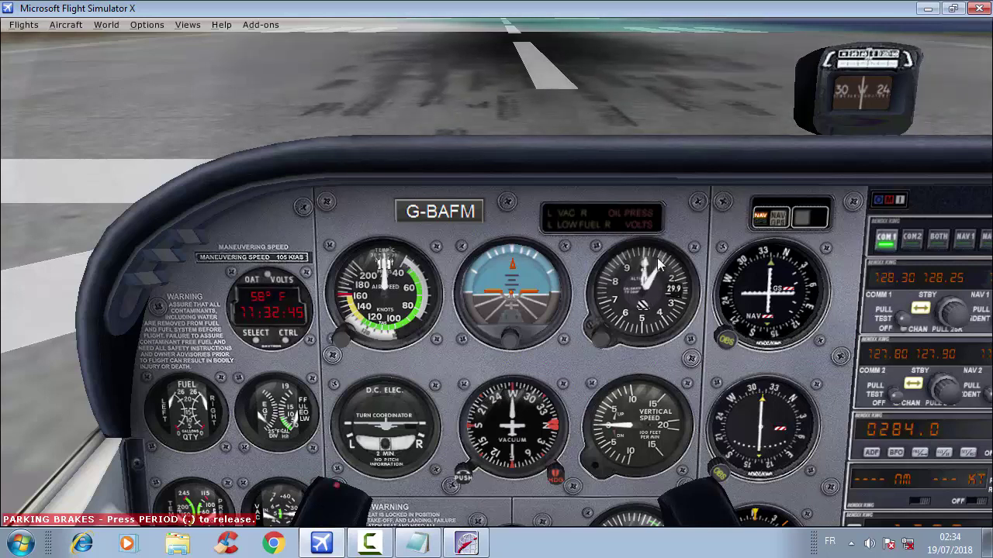
pyautogui.scroll(2, 667, 289)
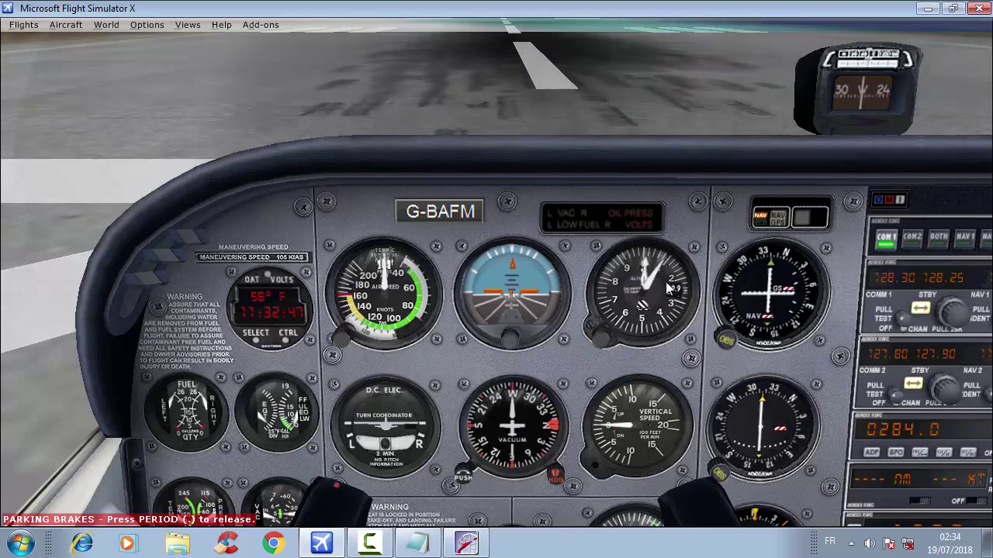